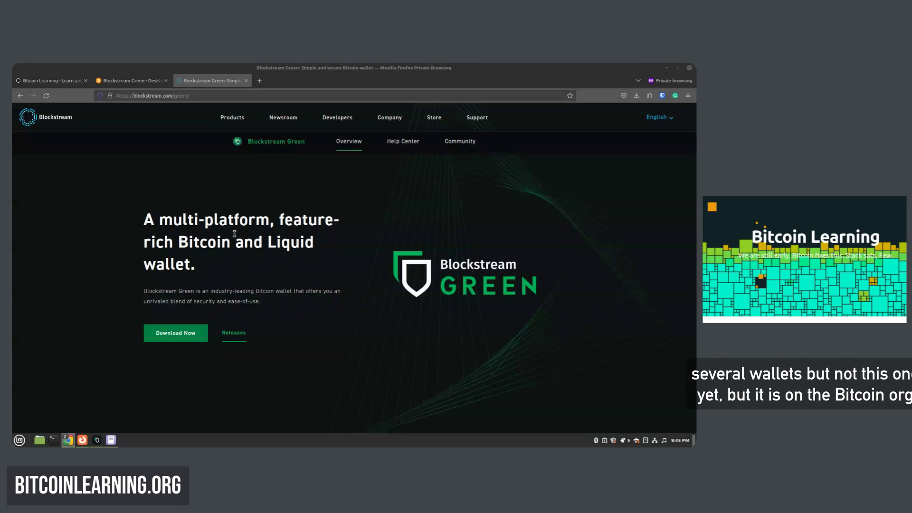
pyautogui.click(141, 81)
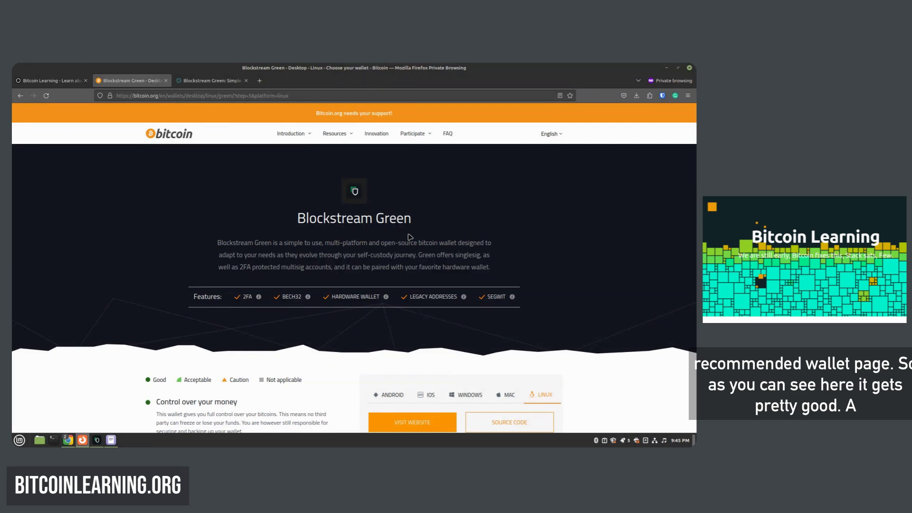
pyautogui.scroll(-3, 147, 364)
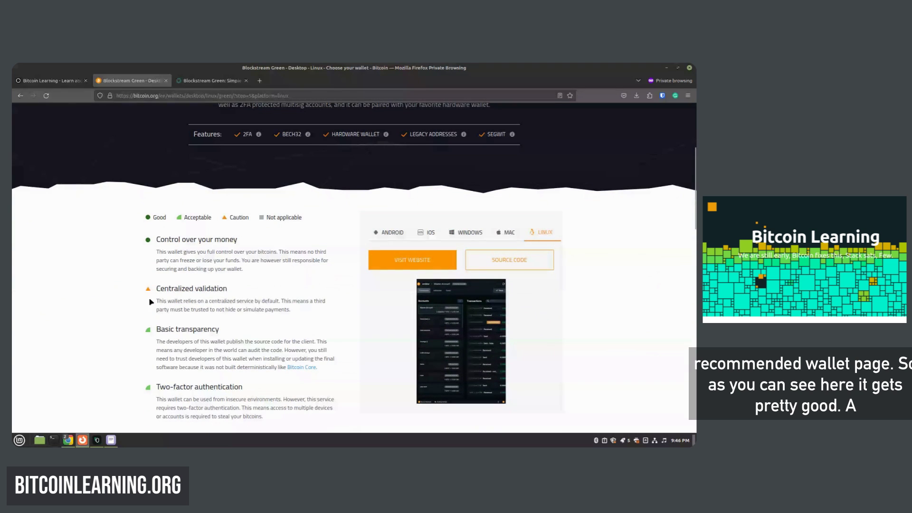
pyautogui.scroll(-2, 188, 339)
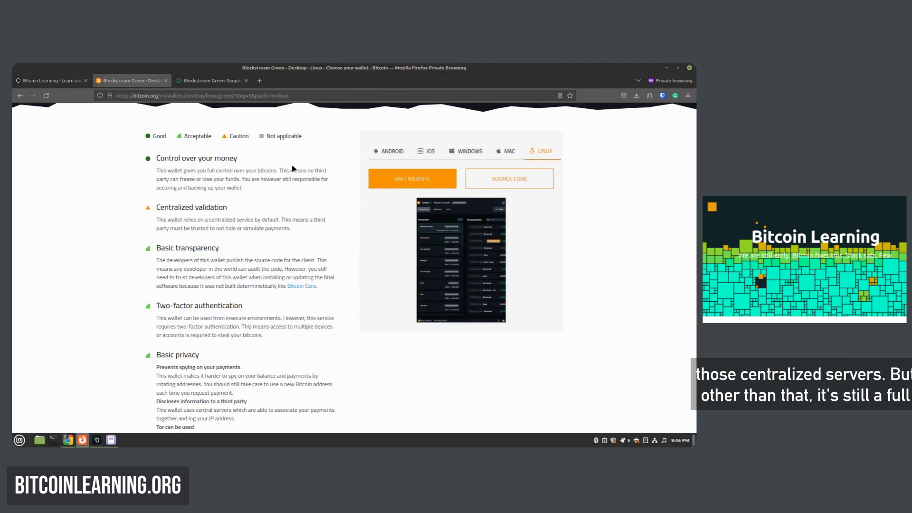
pyautogui.scroll(3, 300, 215)
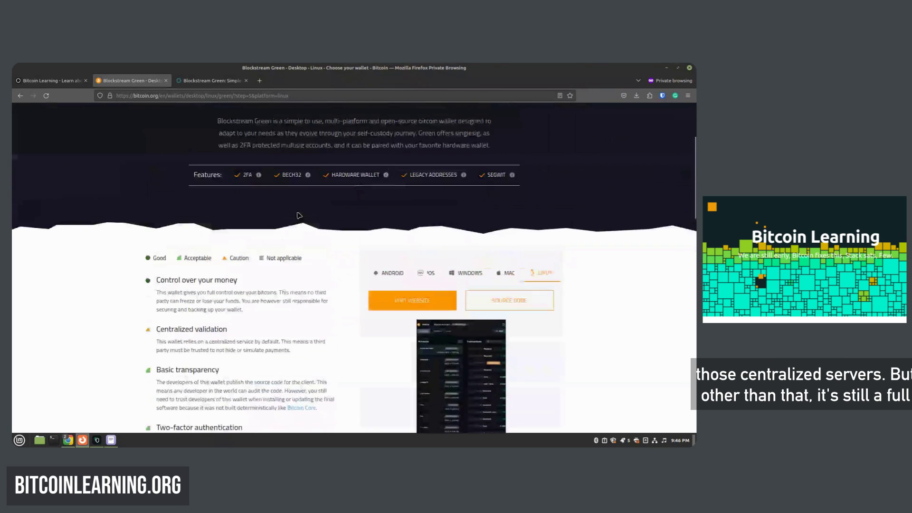
pyautogui.scroll(2, 300, 215)
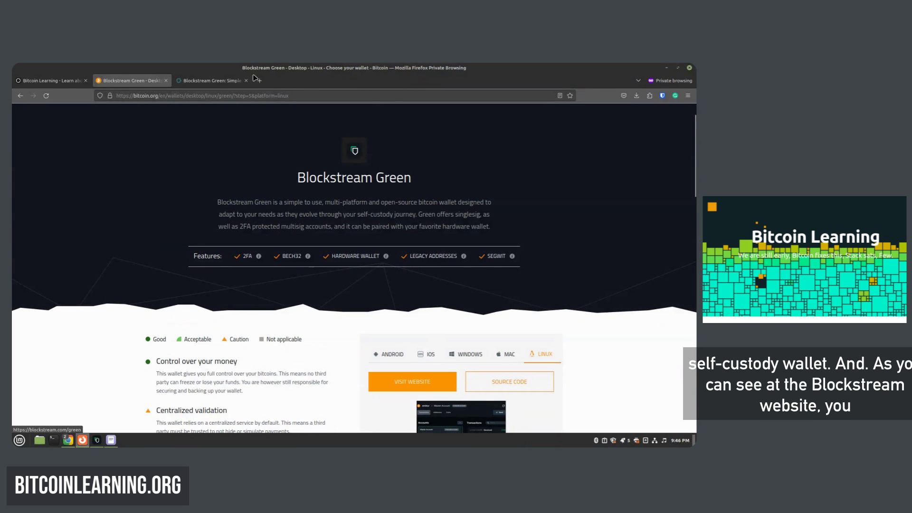
# Switch Firefox back to the blockstream.com/green tab showing the Blockstream Green download page.
pyautogui.click(208, 81)
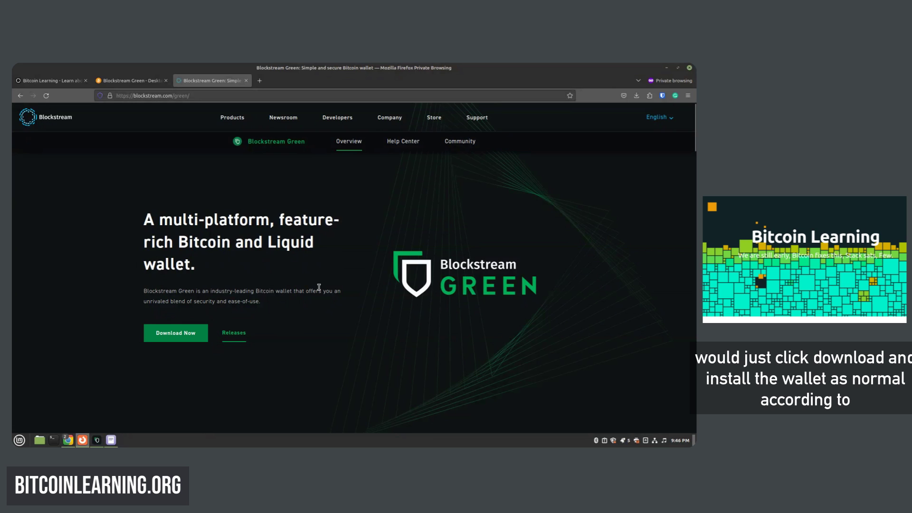
pyautogui.moveTo(100, 441)
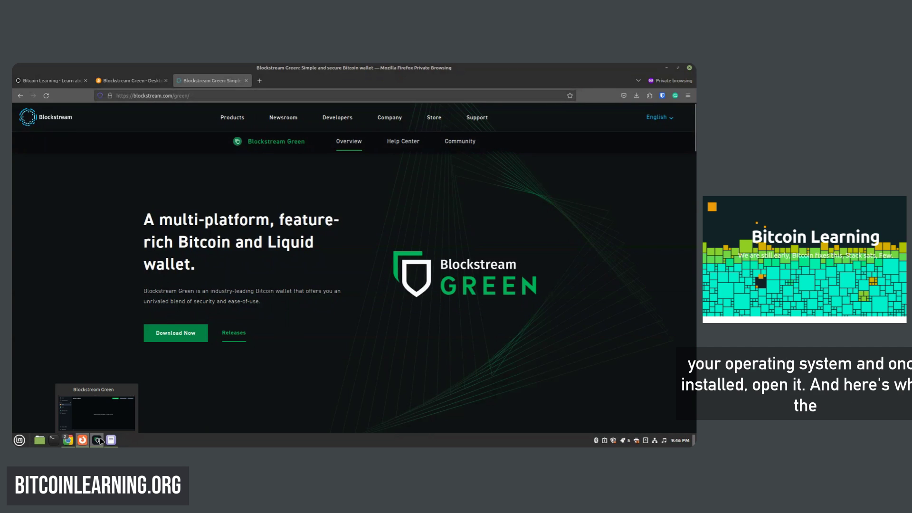
# In the Green app, start Create New Wallet, pick Singlesig, and accept the Terms of Service.
pyautogui.click(100, 441)
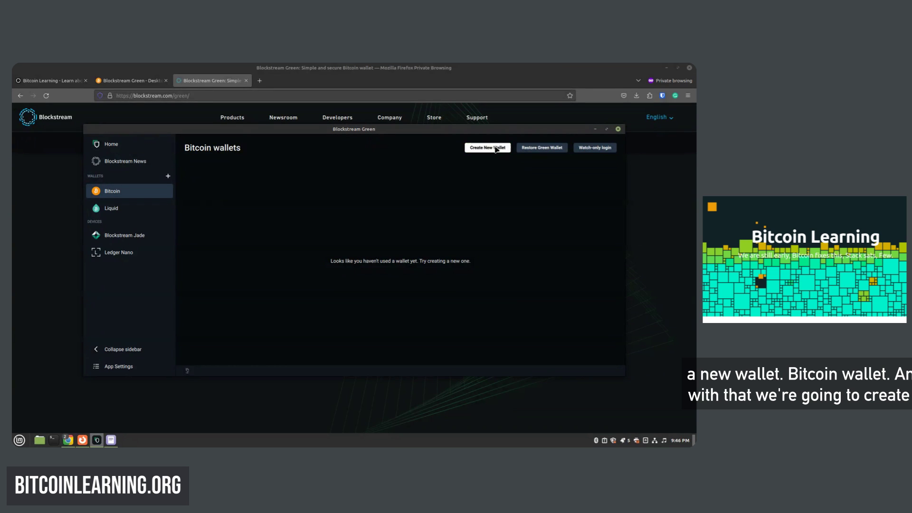
pyautogui.click(495, 149)
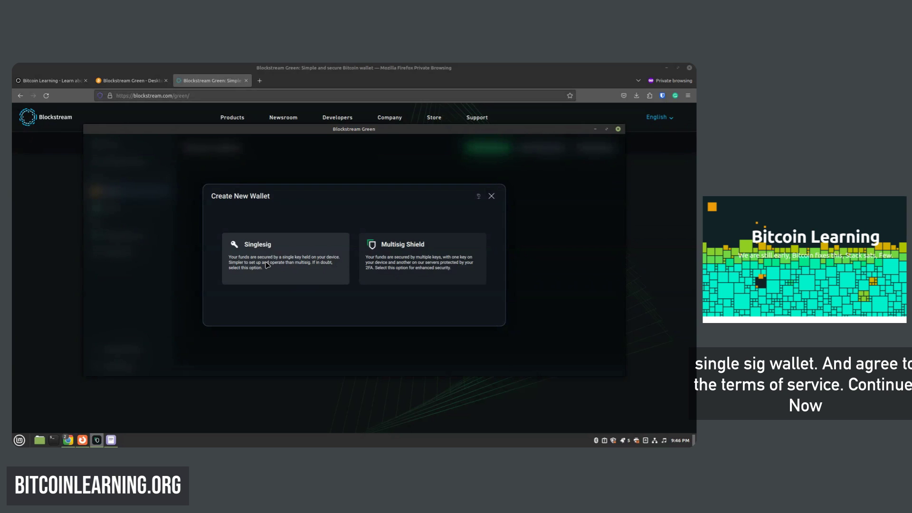
pyautogui.click(269, 265)
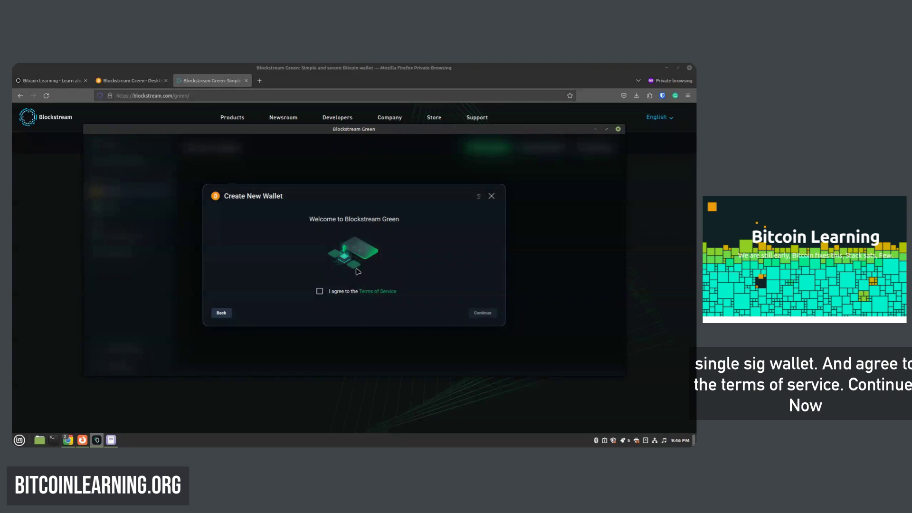
pyautogui.click(320, 291)
# Move on to the 12-word recovery phrase and note the words down.
pyautogui.click(481, 316)
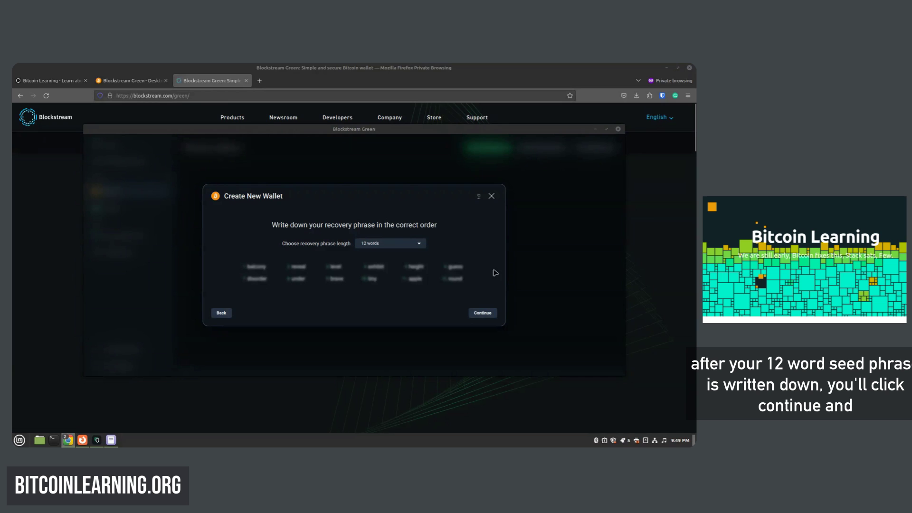
pyautogui.click(341, 275)
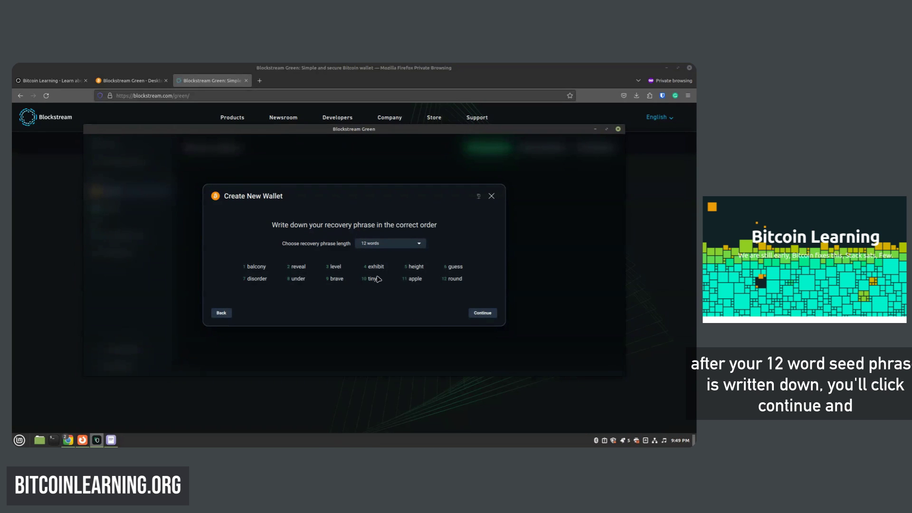
# Open the backup check and enter the requested recovery words into fields 3, 4, 10 and 12.
pyautogui.click(483, 313)
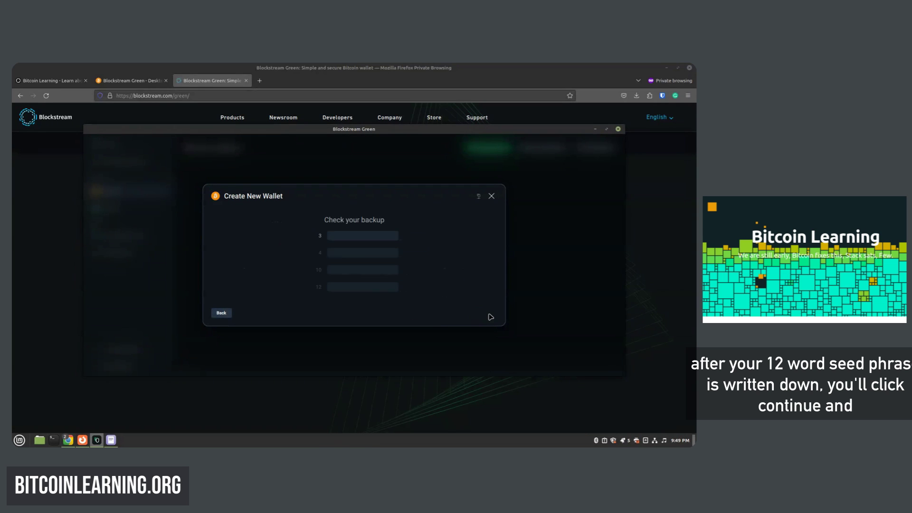
pyautogui.click(375, 235)
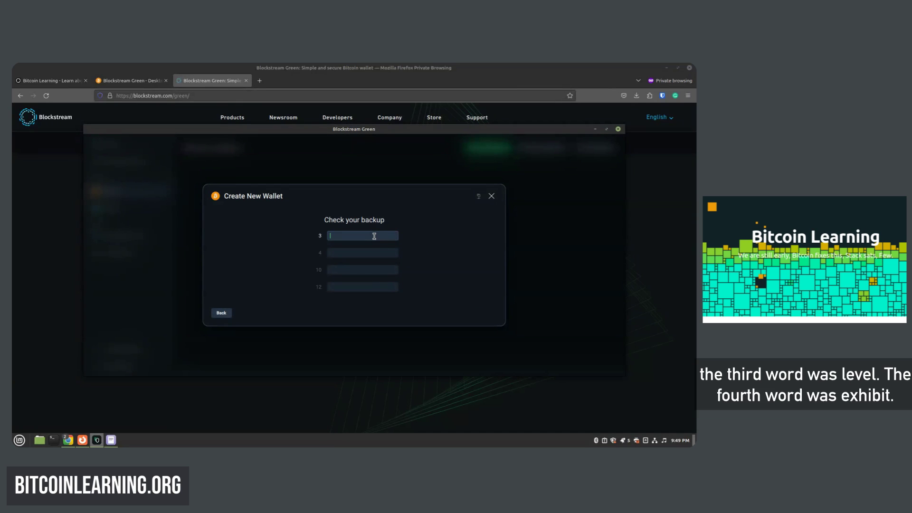
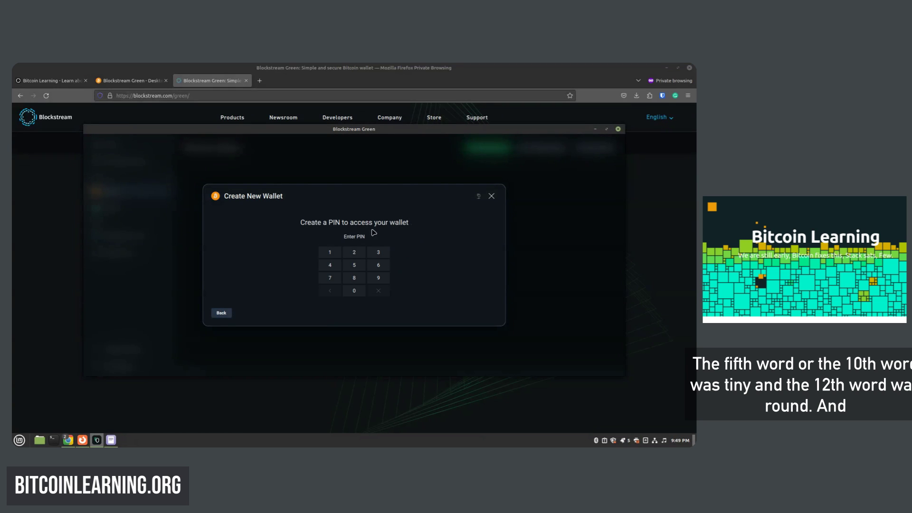
# Enter a six-digit wallet PIN on the keypad and begin re-entering it to verify.
pyautogui.click(330, 254)
pyautogui.click(331, 254)
pyautogui.click(330, 253)
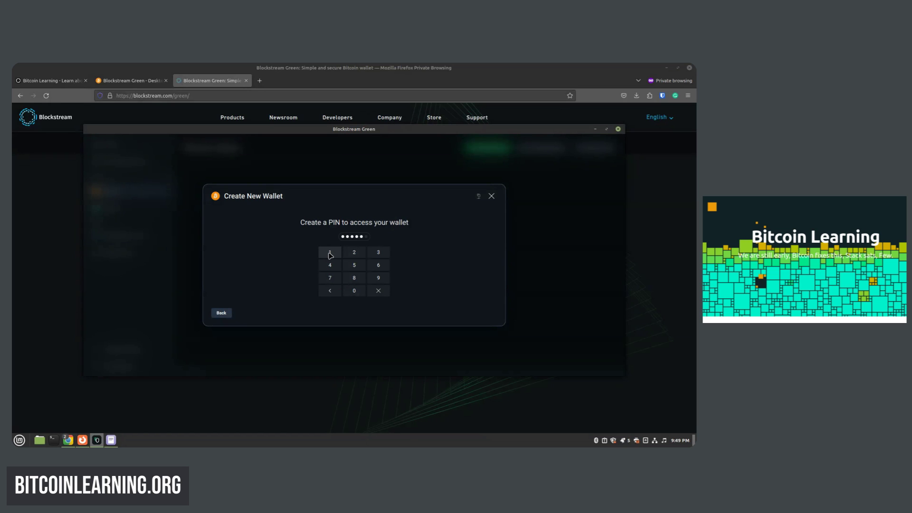
pyautogui.click(331, 254)
pyautogui.click(331, 253)
pyautogui.click(330, 253)
pyautogui.click(330, 253)
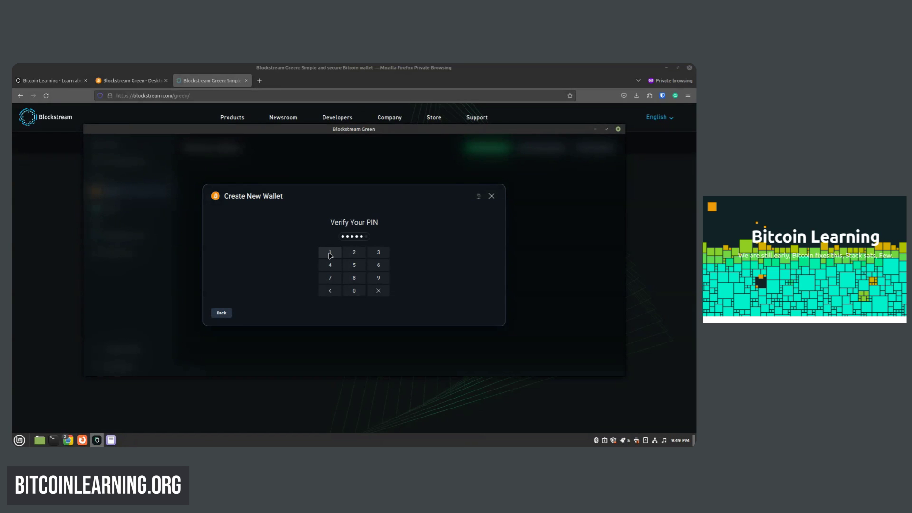
pyautogui.click(330, 254)
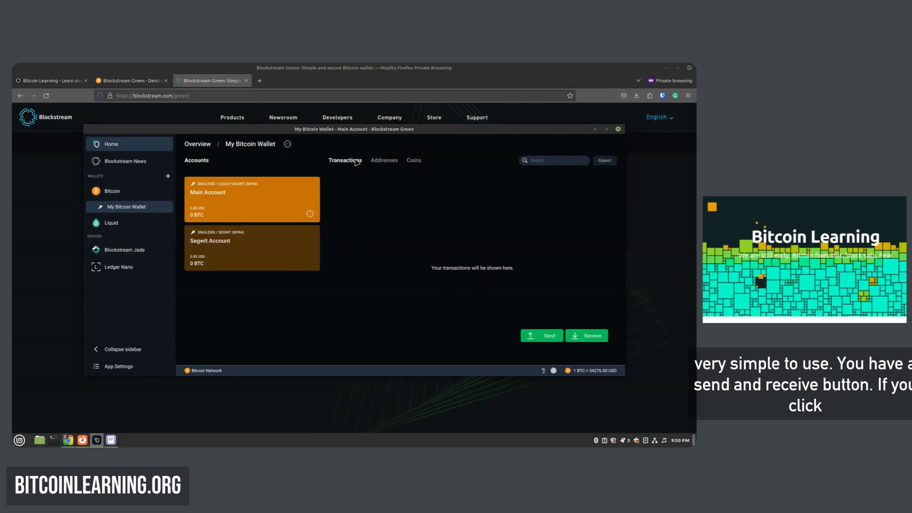
pyautogui.click(589, 337)
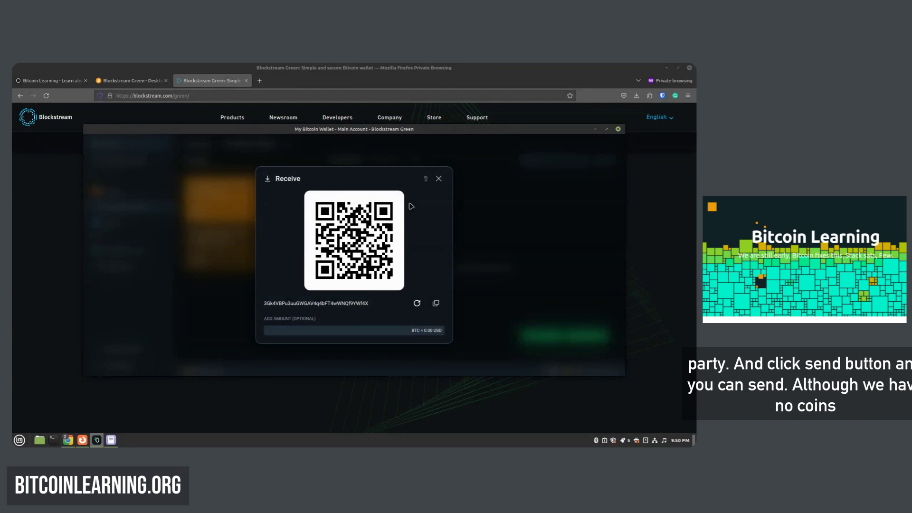
pyautogui.click(439, 179)
pyautogui.click(542, 336)
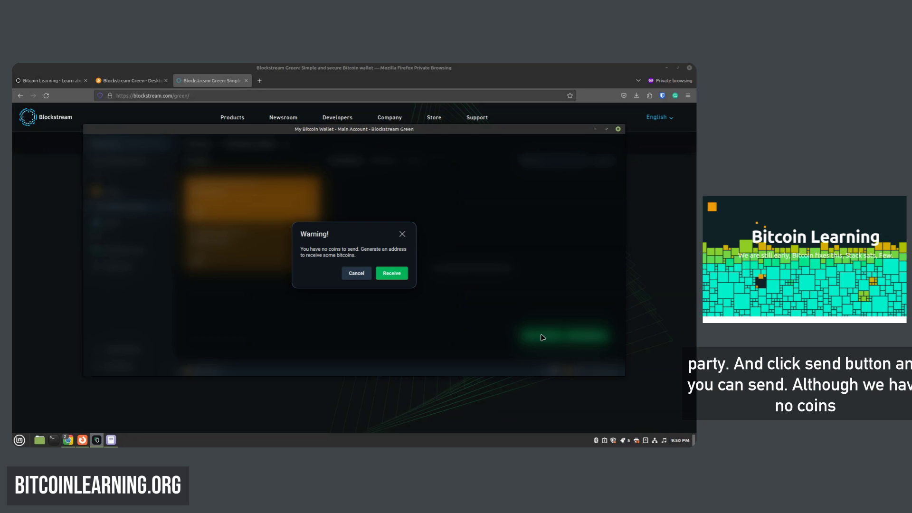
pyautogui.click(389, 276)
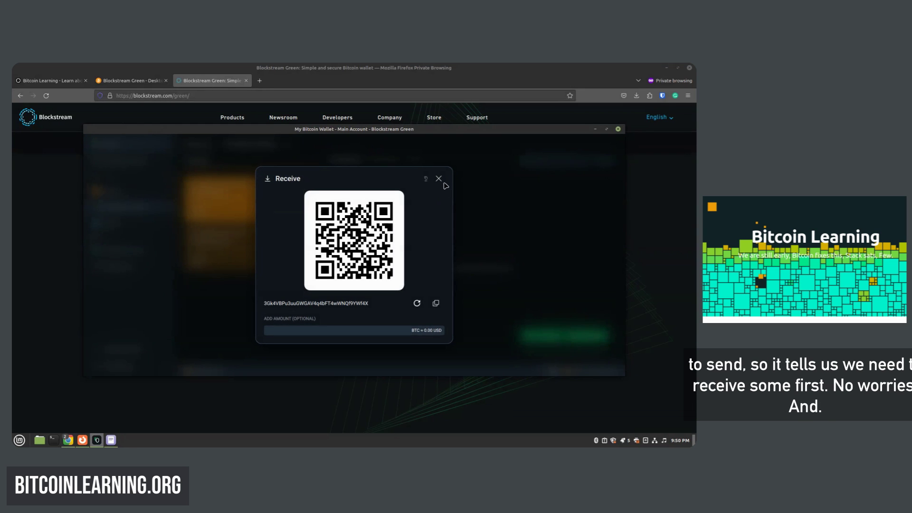
pyautogui.click(439, 178)
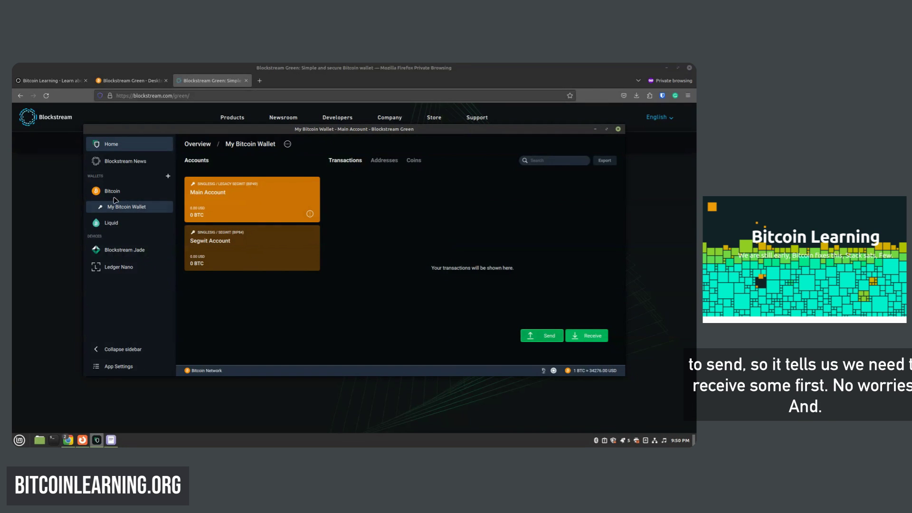
# Try the CSV, P2WSH, P2SH, DUST, LOCKED and 2FA EXPIRED coin filters, then ALL, then view Transactions.
pyautogui.click(387, 162)
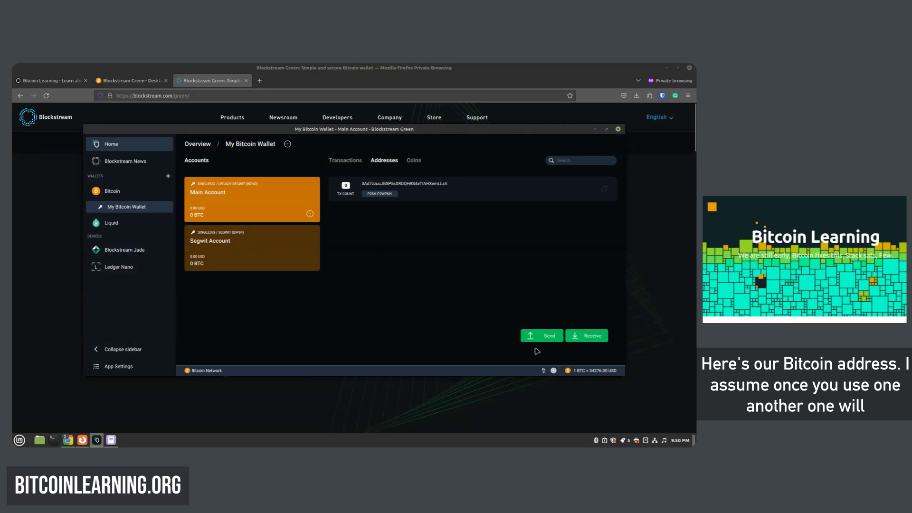
pyautogui.click(419, 163)
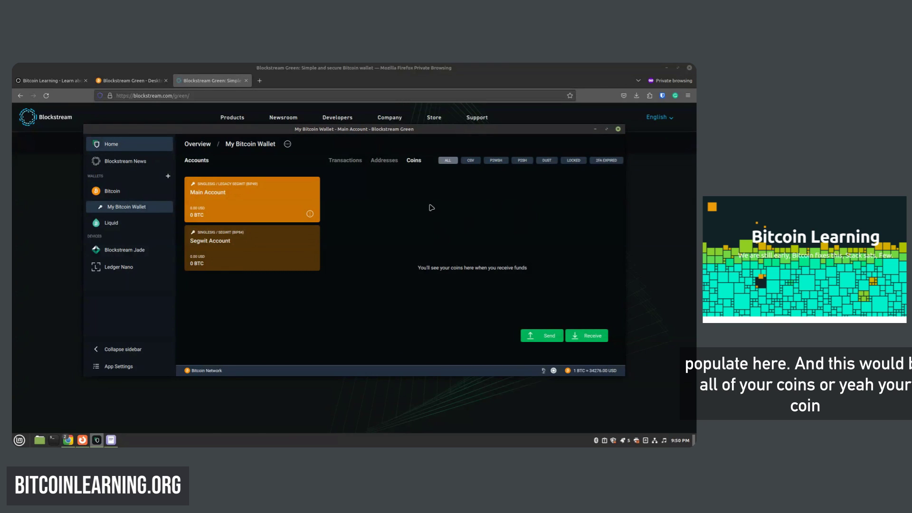
pyautogui.click(468, 163)
pyautogui.click(497, 162)
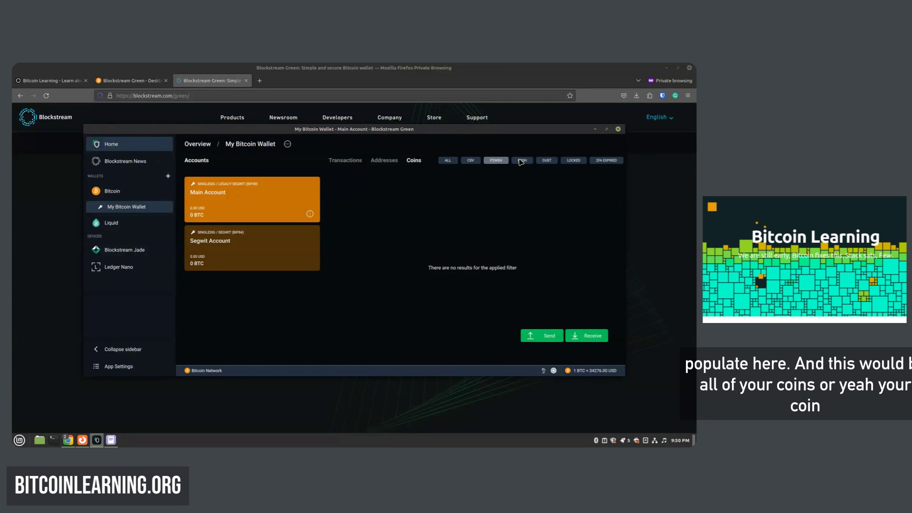
pyautogui.click(522, 162)
pyautogui.click(547, 162)
pyautogui.click(573, 162)
pyautogui.click(605, 162)
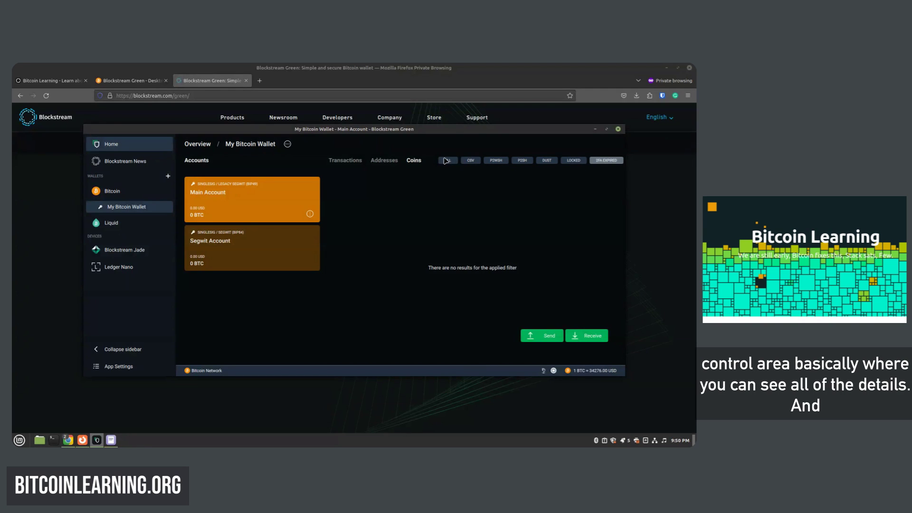
pyautogui.click(447, 161)
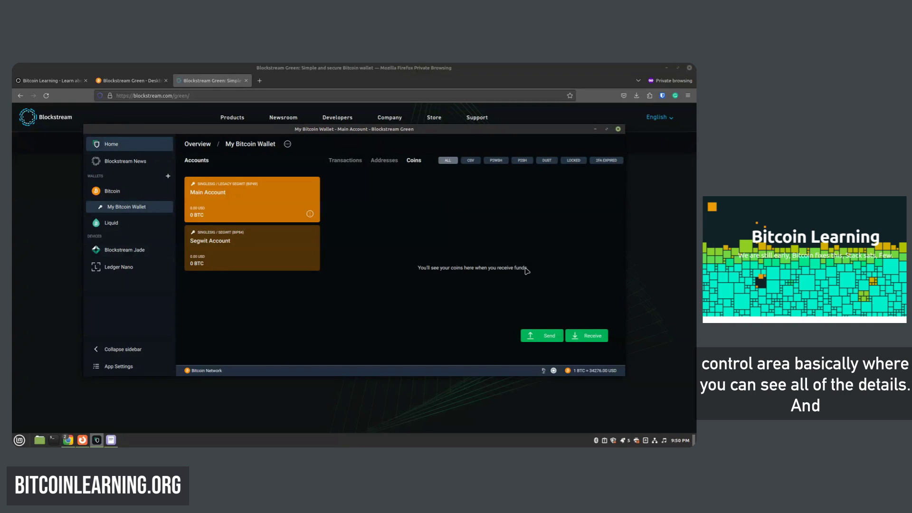
pyautogui.click(345, 164)
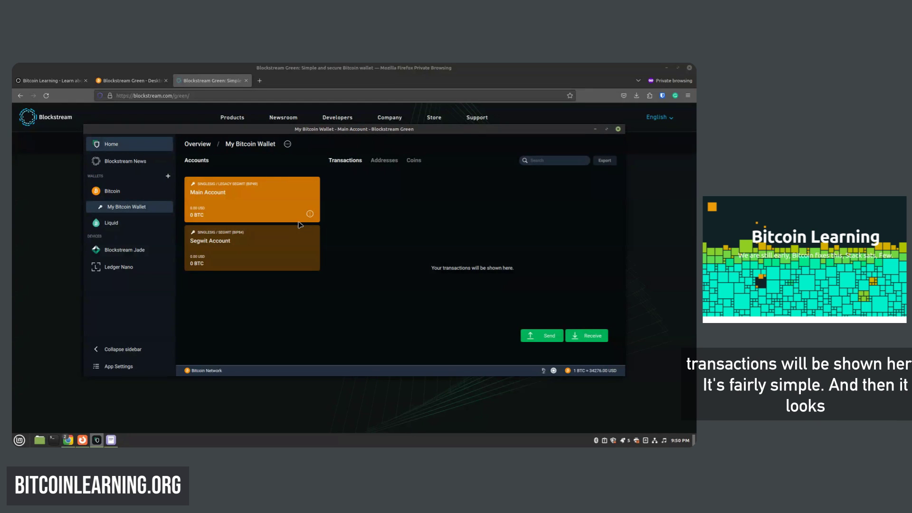
# List the Segwit Account's addresses and alternate with the Main Account's, ending on Main's single address.
pyautogui.click(262, 245)
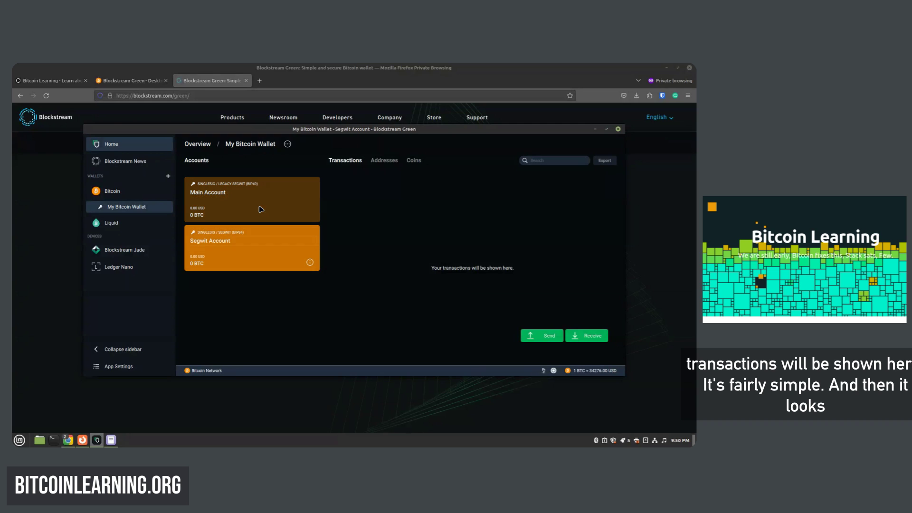
pyautogui.click(384, 162)
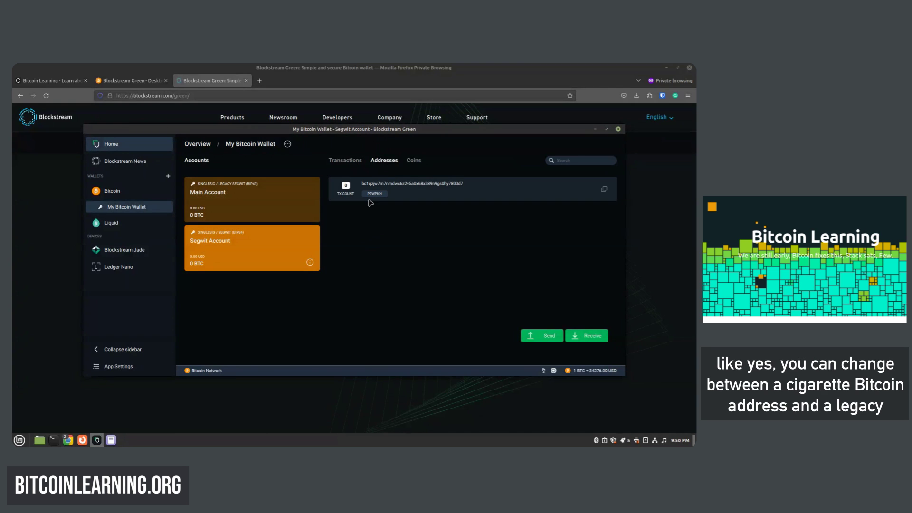
pyautogui.click(299, 209)
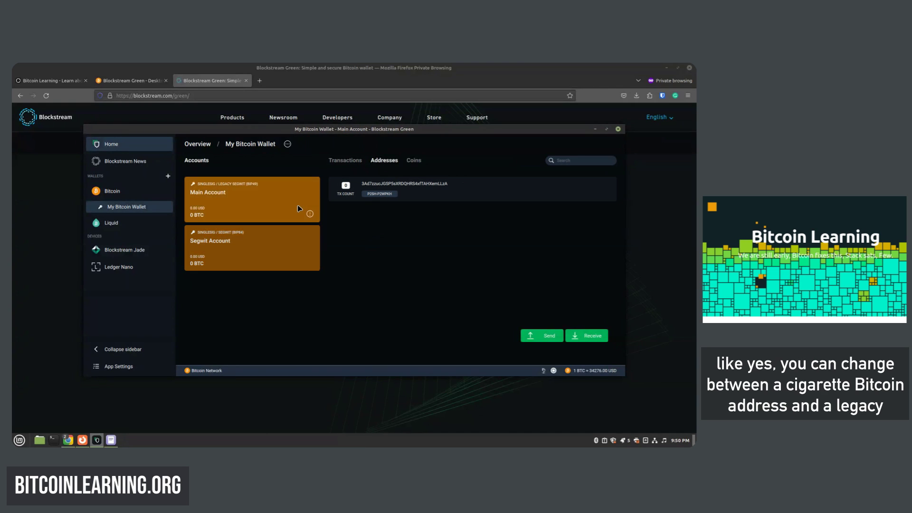
pyautogui.click(299, 242)
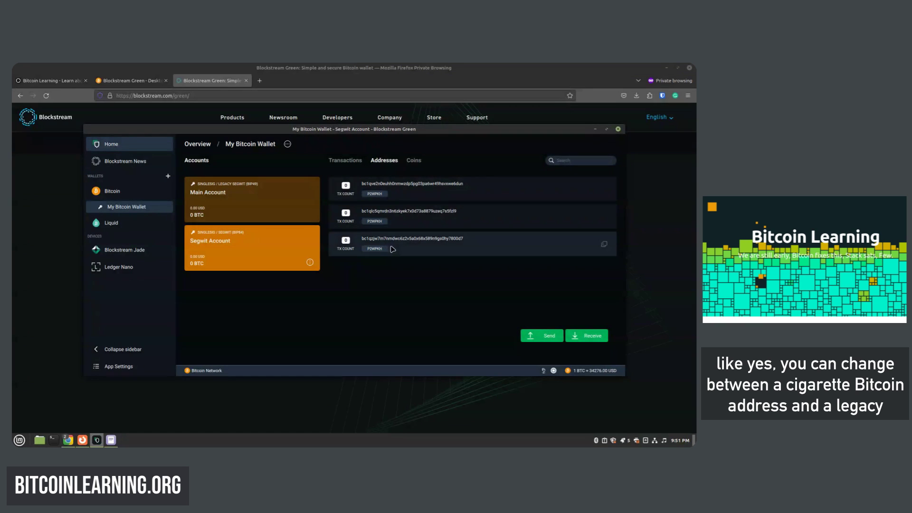
pyautogui.click(271, 204)
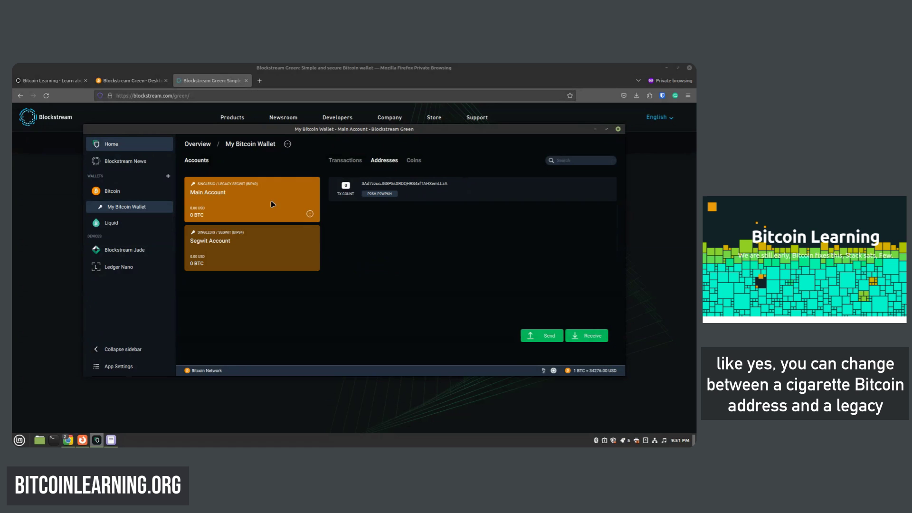
pyautogui.click(283, 244)
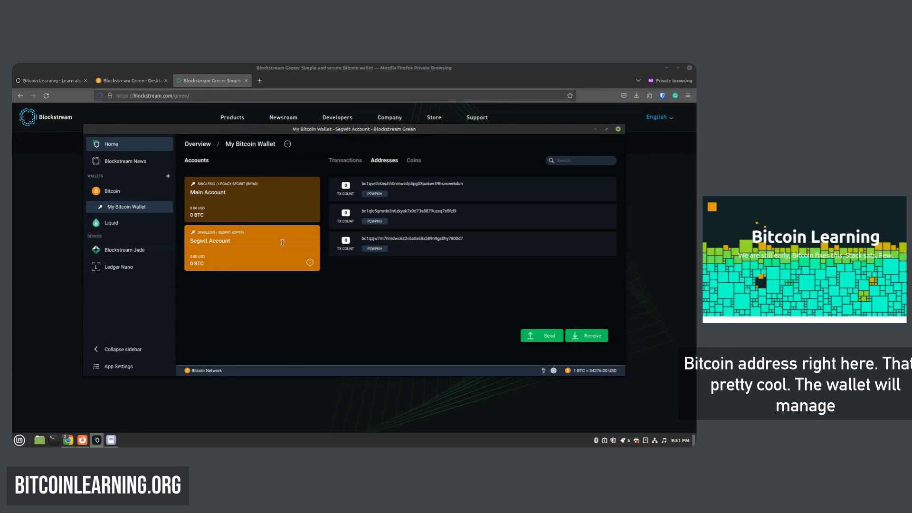
pyautogui.click(278, 192)
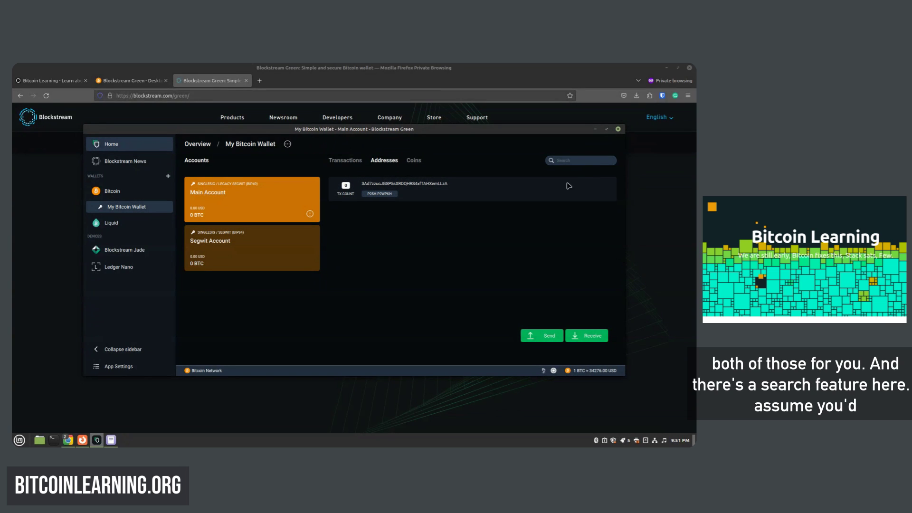
pyautogui.click(573, 160)
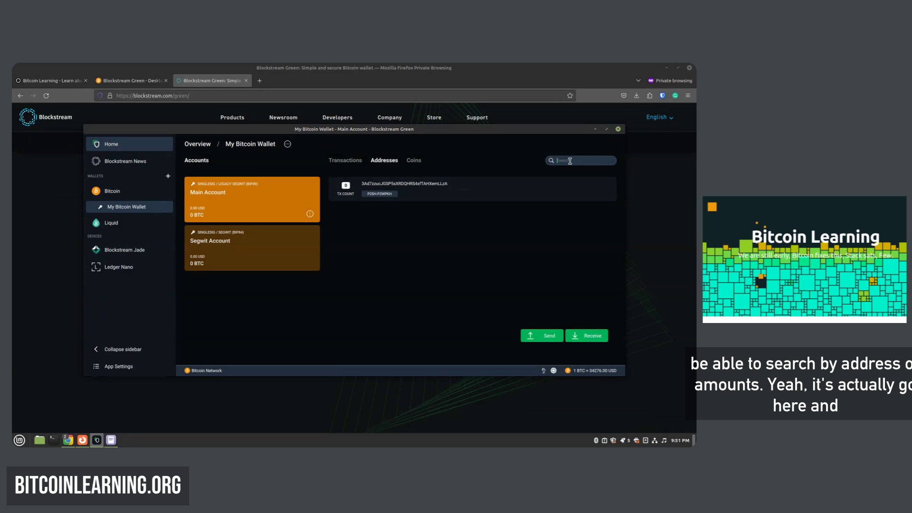
# Filter the Segwit Account's addresses by 'bc1qz', then clear the search.
pyautogui.click(363, 163)
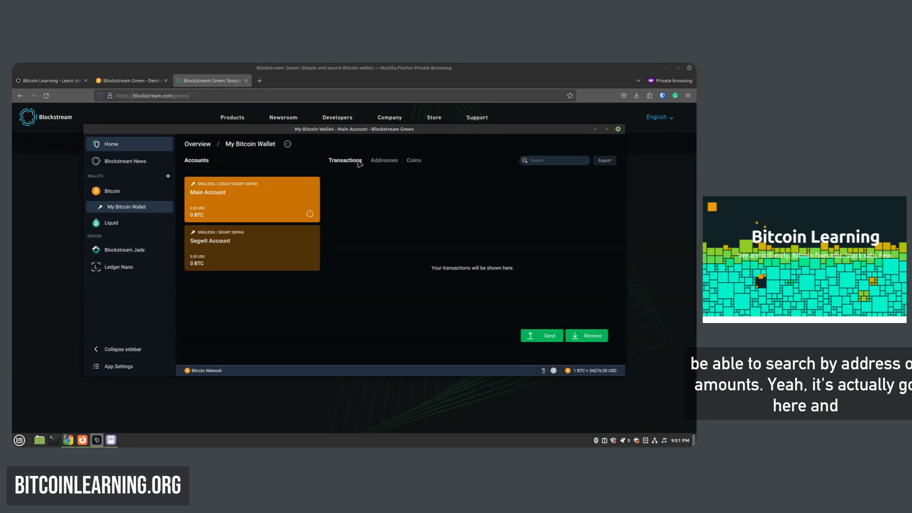
pyautogui.click(395, 161)
pyautogui.click(267, 238)
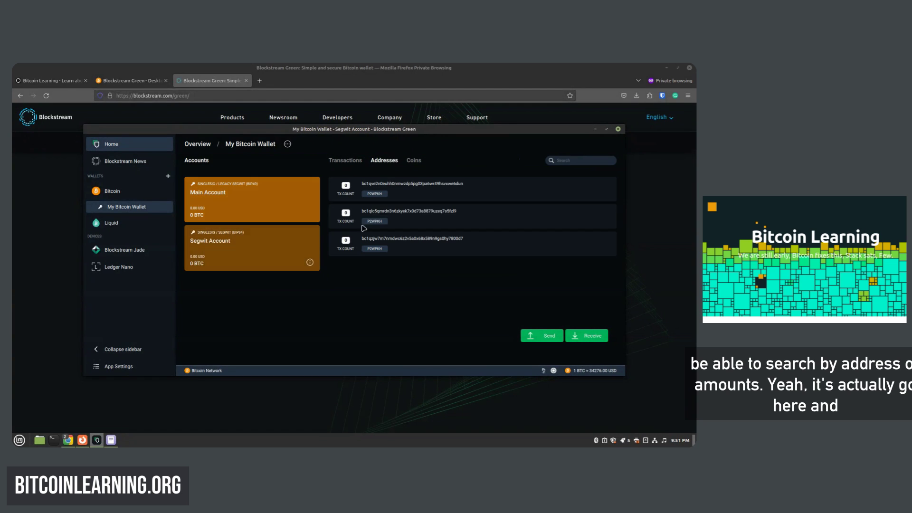
pyautogui.click(581, 161)
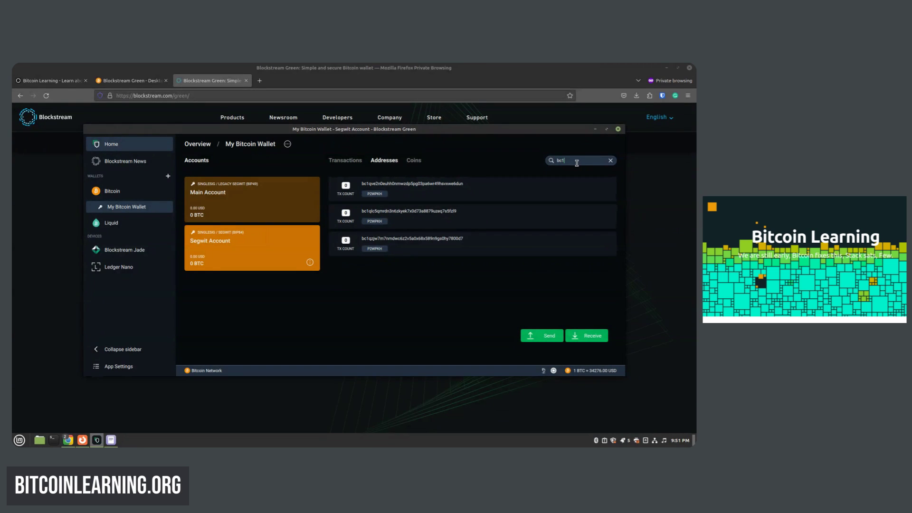
pyautogui.write('bc1qz')
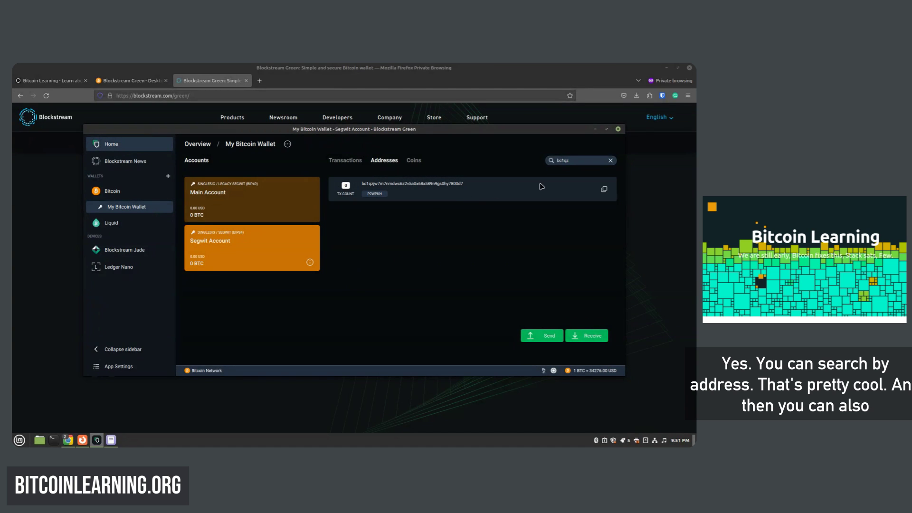
pyautogui.click(611, 160)
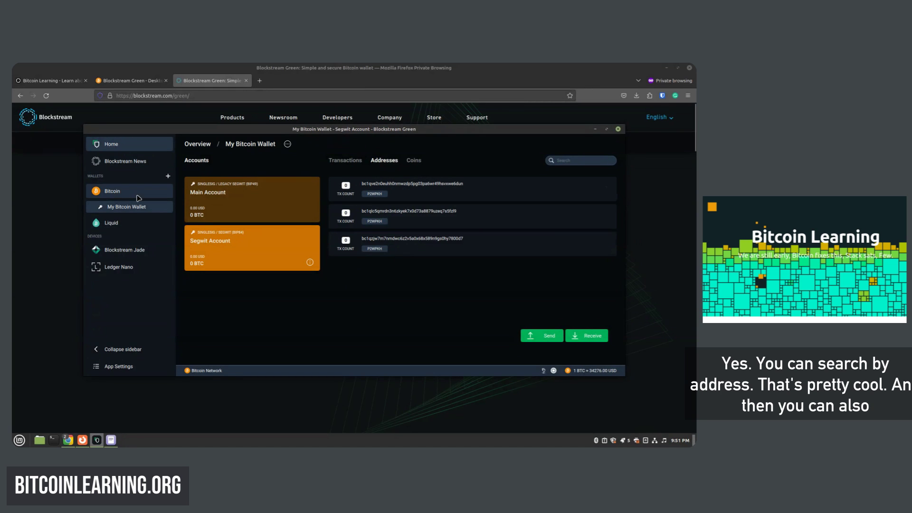
# Open the Liquid page, view the Create New Wallet choices, then close them.
pyautogui.click(131, 228)
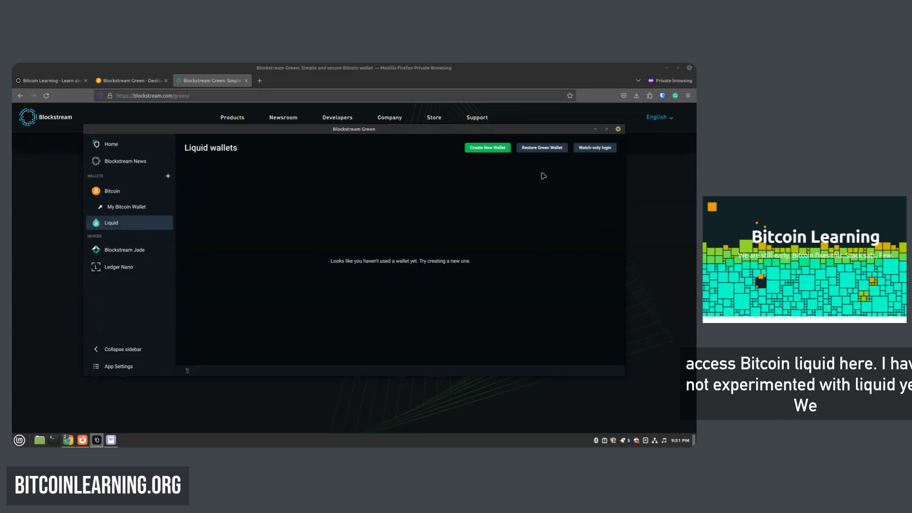
pyautogui.click(489, 148)
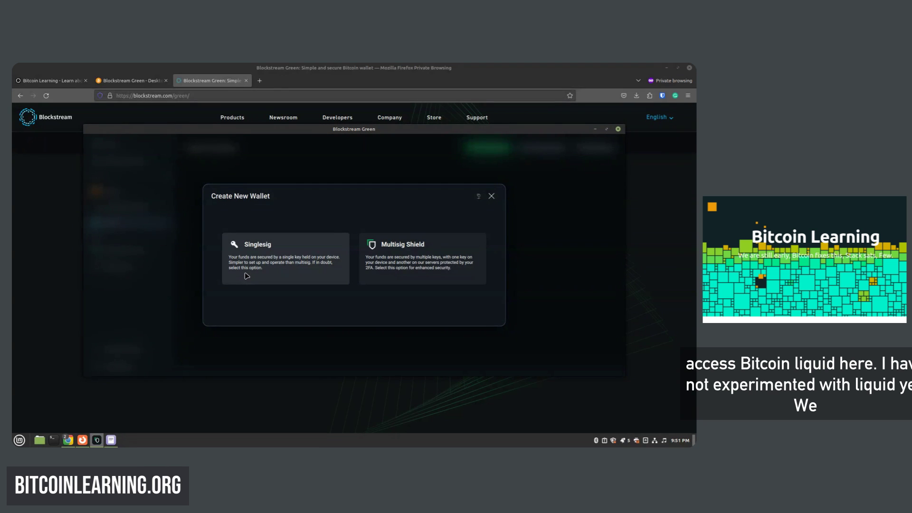
pyautogui.click(491, 196)
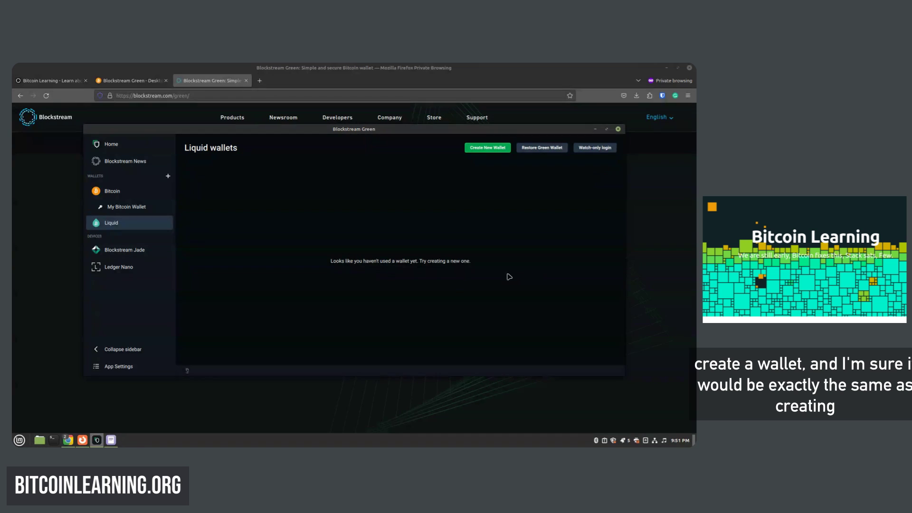
# Go to the Bitcoin wallets list and reopen My Bitcoin Wallet.
pyautogui.click(107, 196)
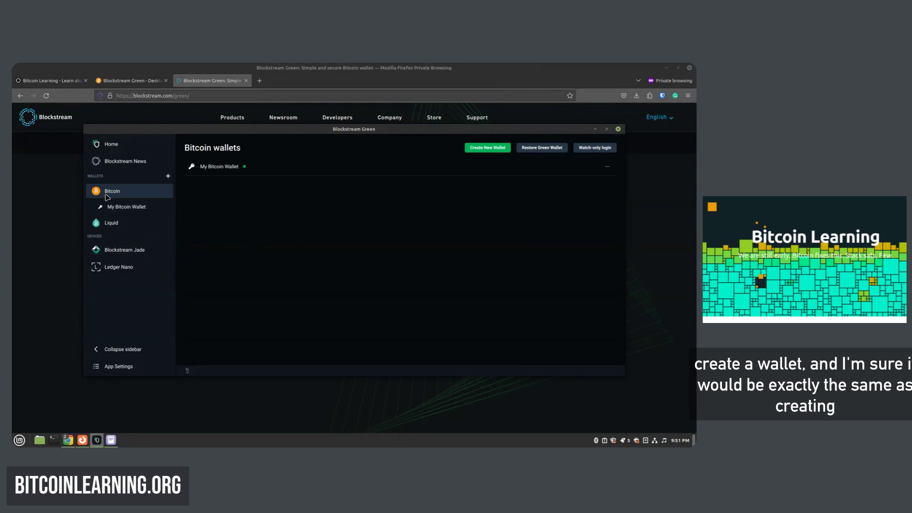
pyautogui.click(125, 209)
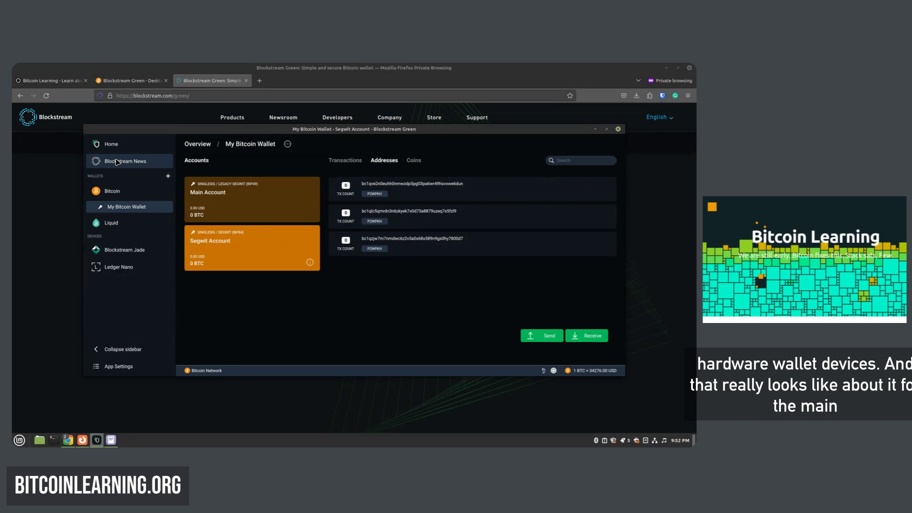
# Open App Settings and scroll to the Support section with the data directory and log file.
pyautogui.click(127, 367)
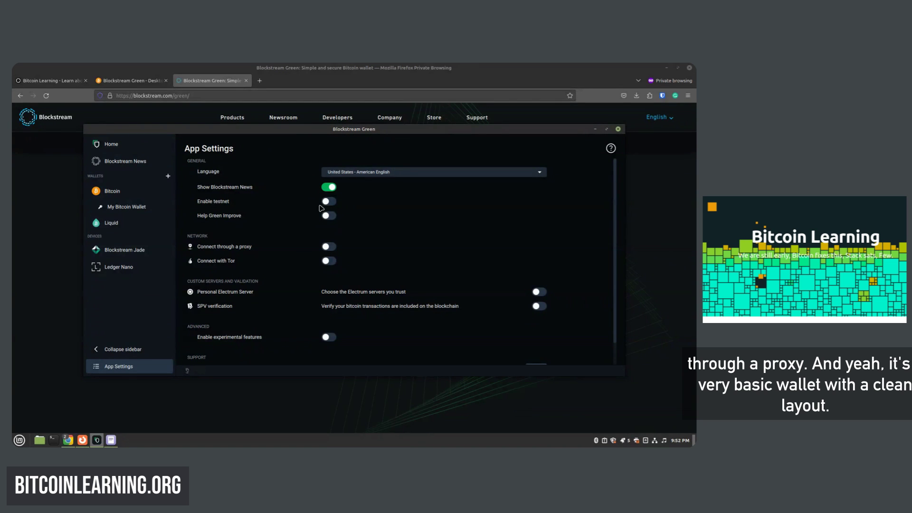
pyautogui.scroll(-1, 307, 270)
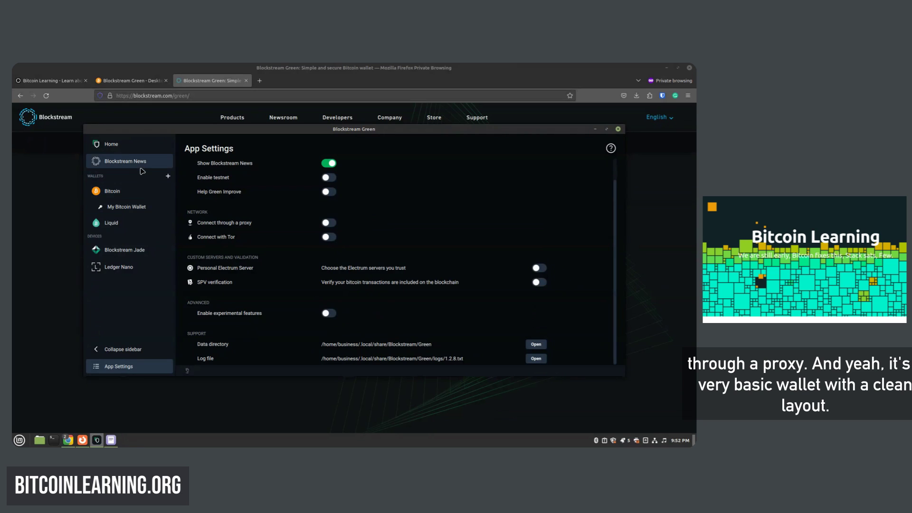
# Read the Blockstream News feed, then go back to the Bitcoin wallets page listing My Bitcoin Wallet.
pyautogui.click(130, 204)
pyautogui.click(130, 194)
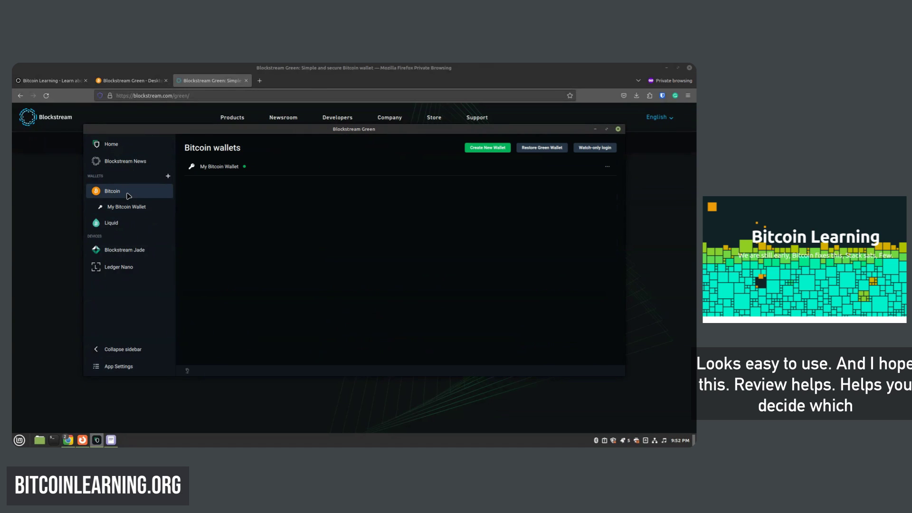
pyautogui.click(149, 165)
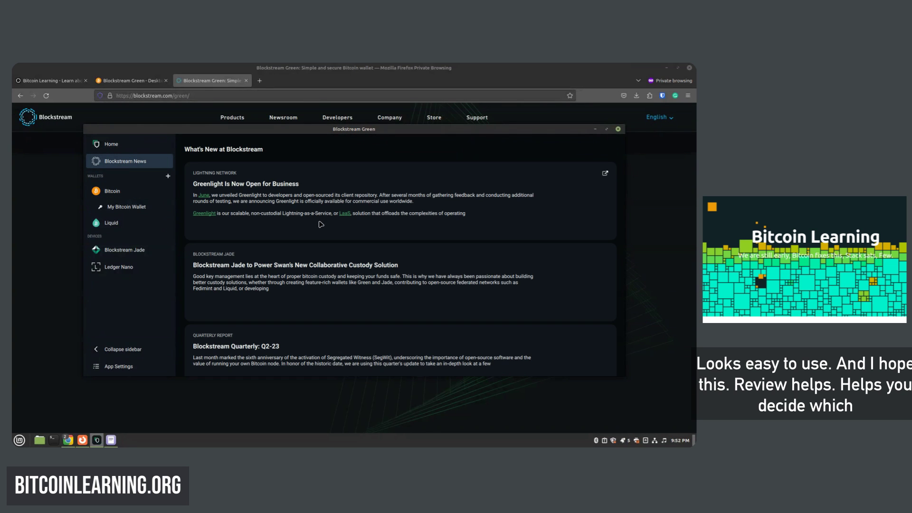
pyautogui.click(128, 190)
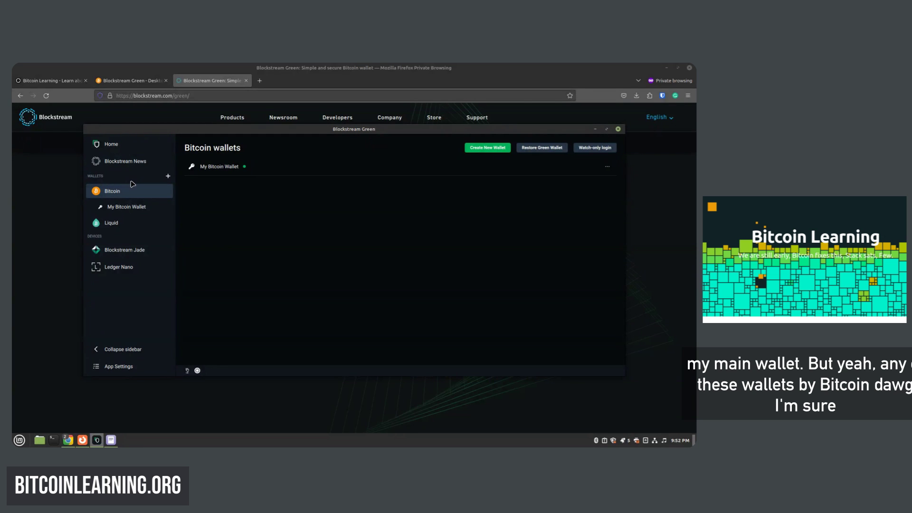
# In Firefox, return from bitcoin.org's Green wallet page to the Linux Wallets list header.
pyautogui.click(128, 81)
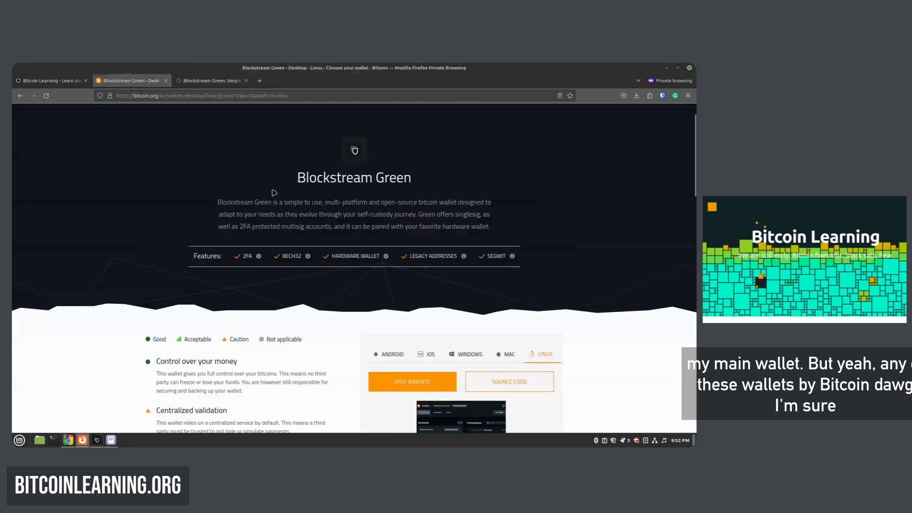
pyautogui.click(21, 96)
pyautogui.scroll(3, 352, 250)
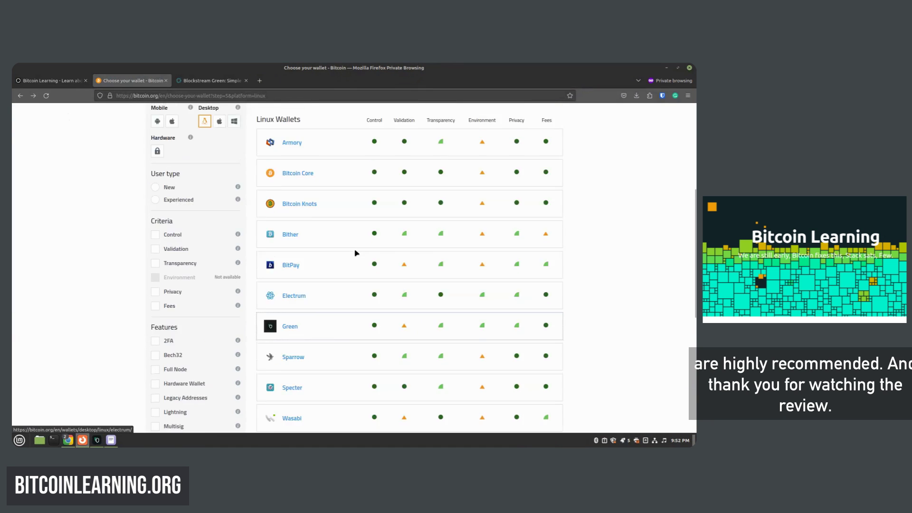